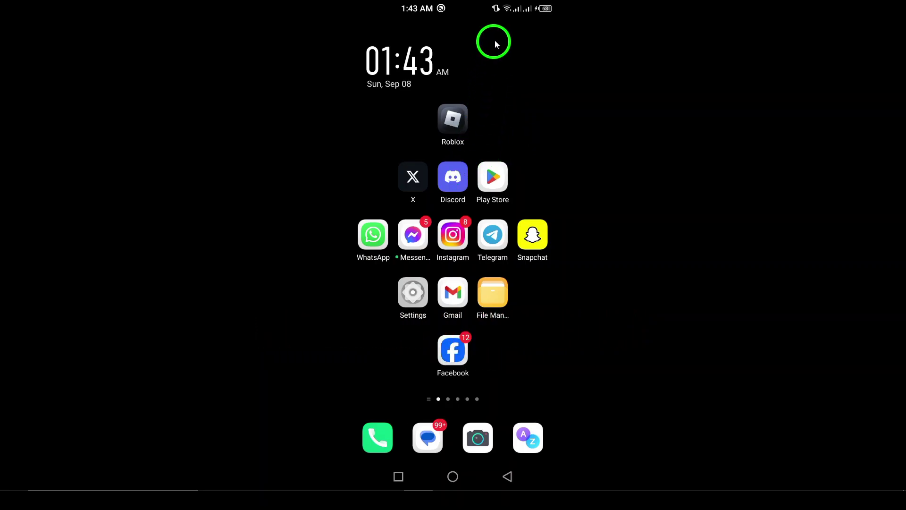
Step: Swipe down from the top edge to show the Wi-Fi, mobile data and Bluetooth toggles
drag(506, 10, 492, 103)
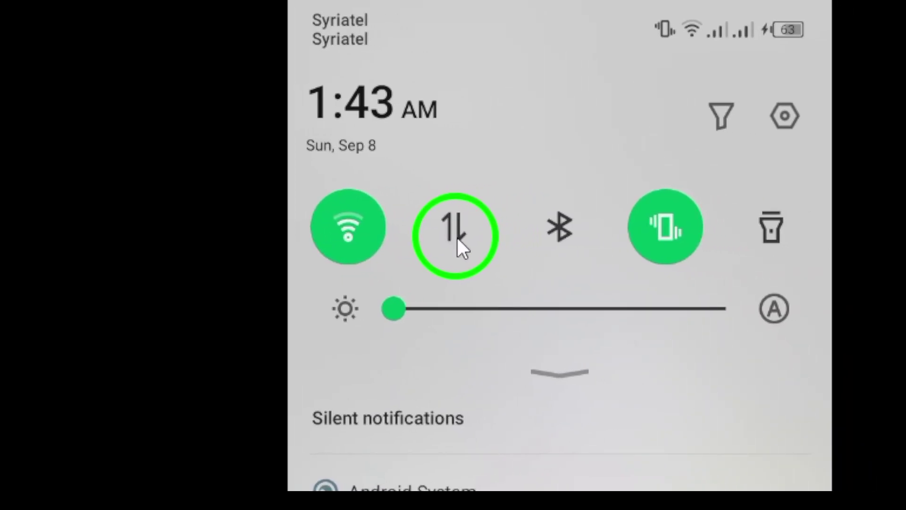
Step: Press the power button, briefly bringing up the power-off and reboot menu
key(XF86PowerOff)
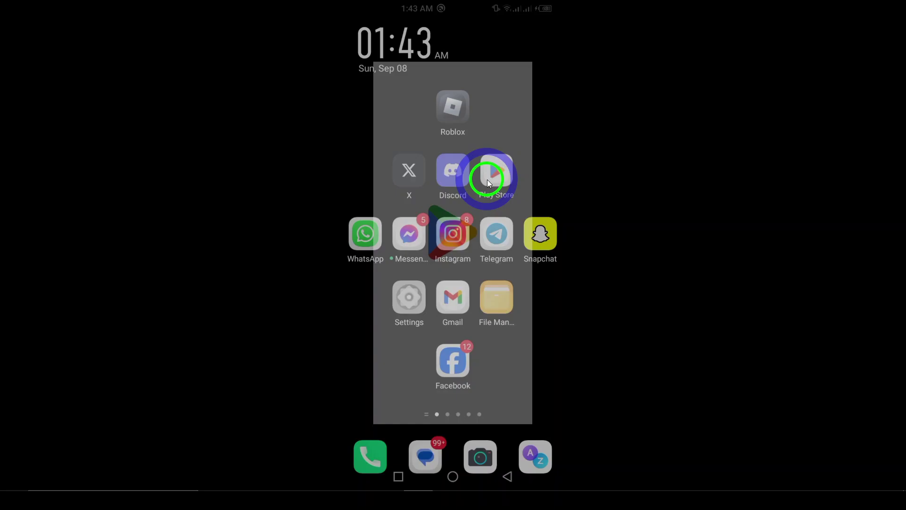
Step: Search the Play Store for 'gmail', see it isn't available, and bring up recent apps
click(525, 435)
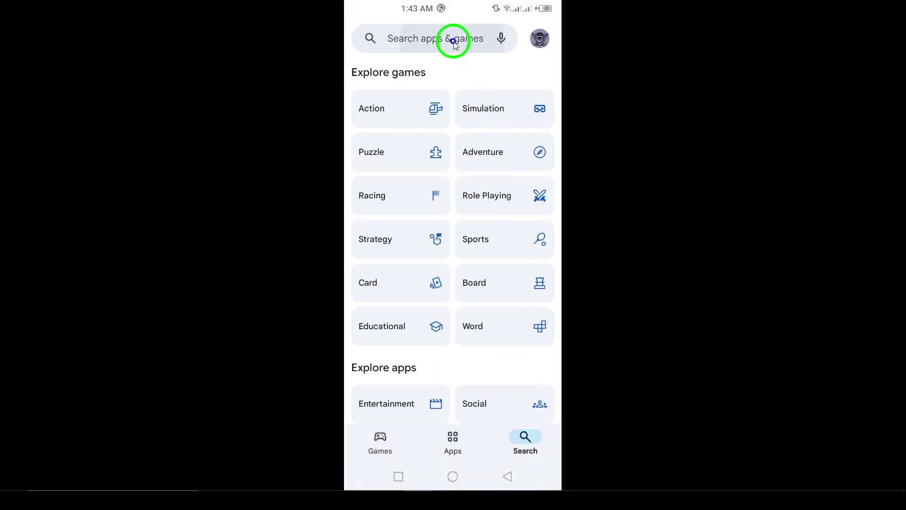
click(455, 38)
click(399, 73)
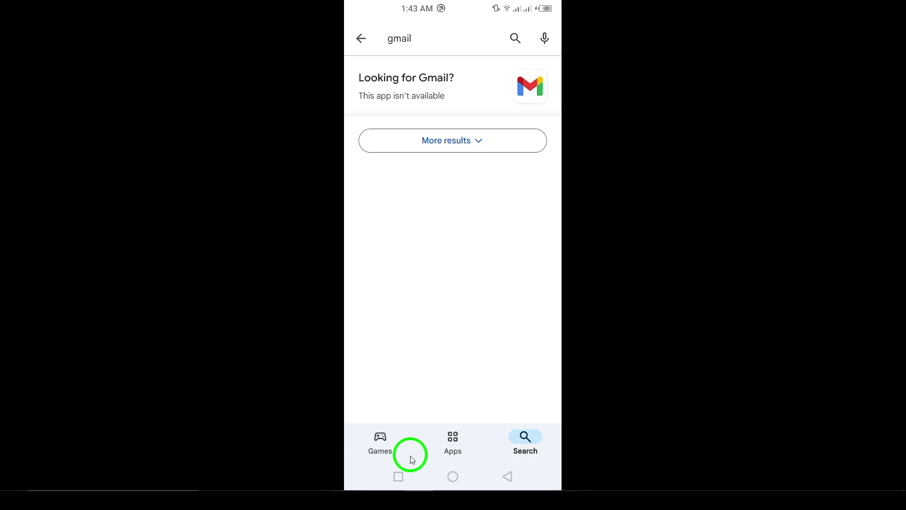
click(401, 472)
Step: Swipe the Play Store away and go to App management in Settings
drag(457, 294, 462, 72)
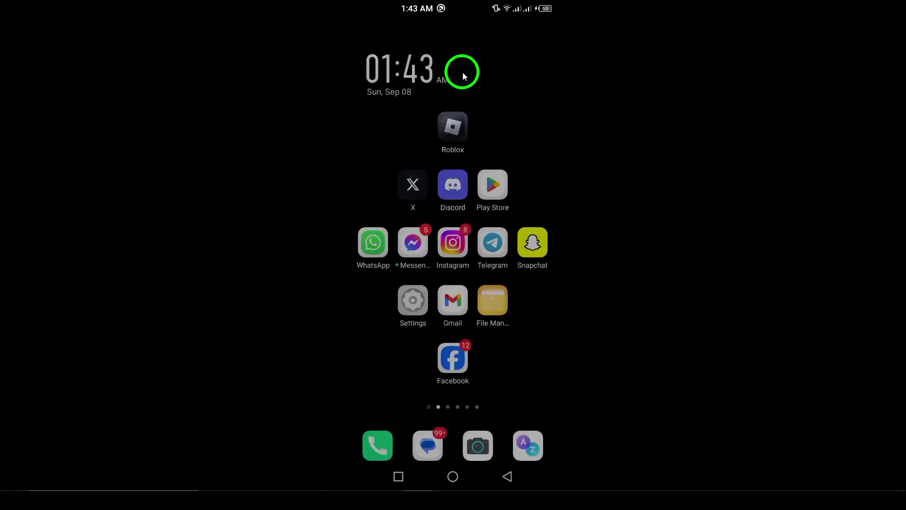
click(415, 302)
drag(395, 217, 404, 118)
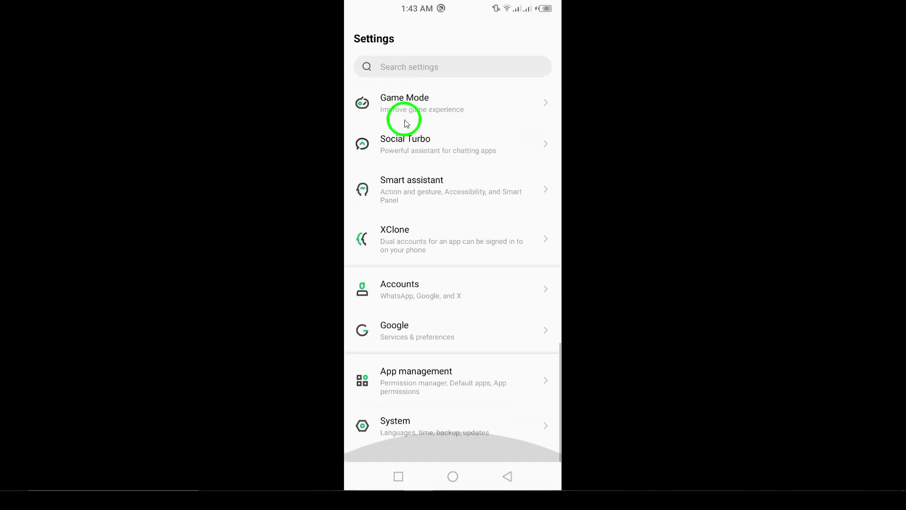
click(390, 372)
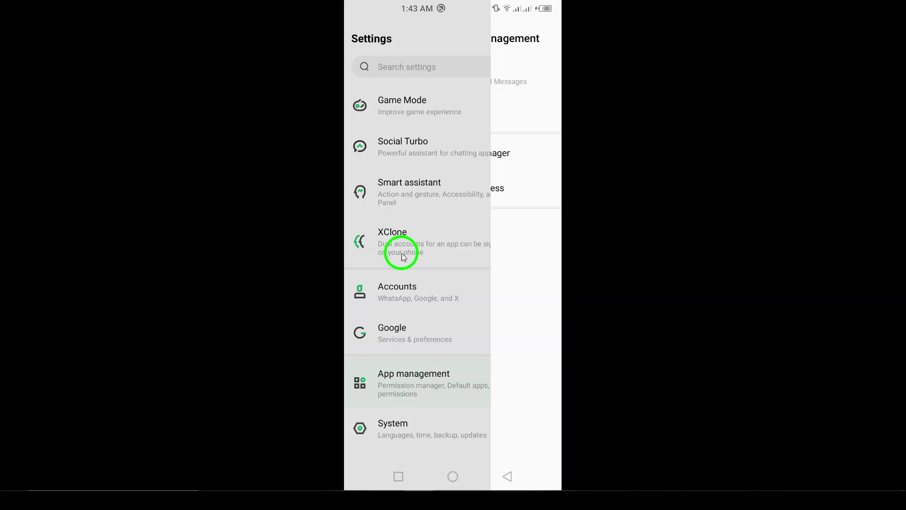
Step: Find Gmail in App settings and view its Storage & cache page
click(366, 113)
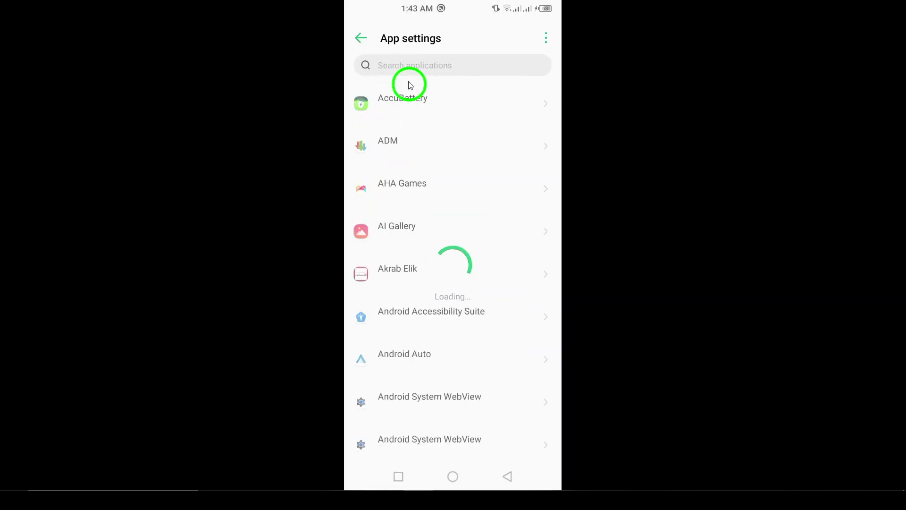
click(401, 66)
text(gmail)
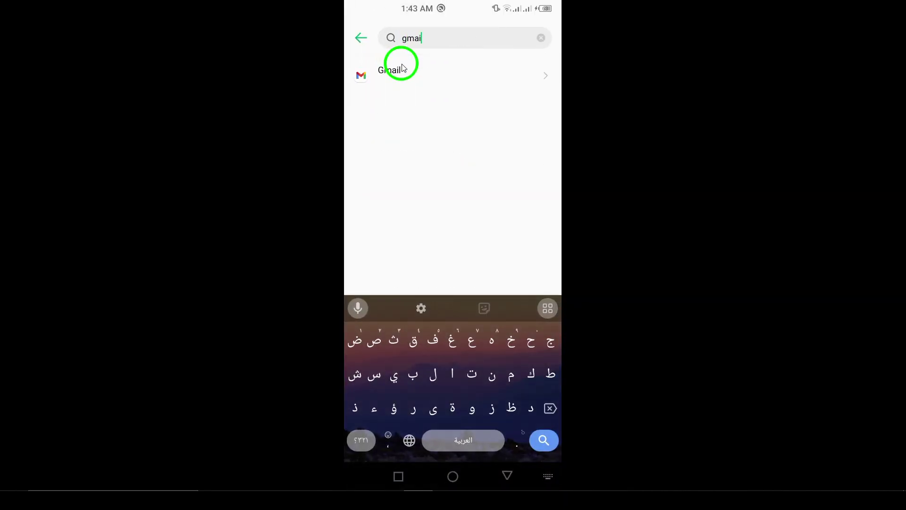
click(403, 68)
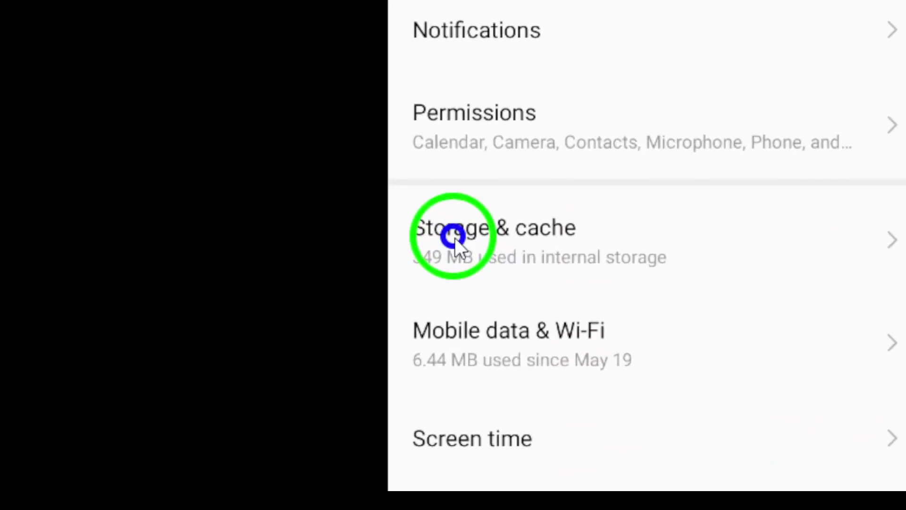
click(455, 238)
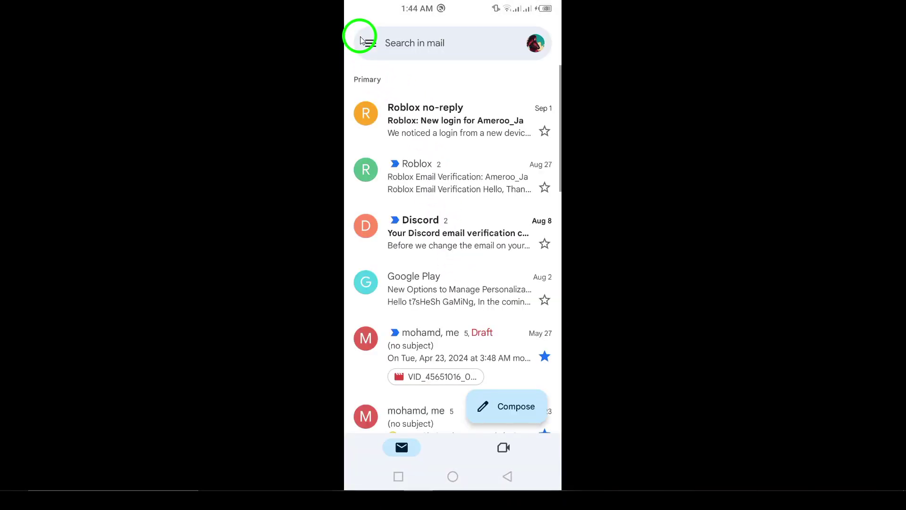
Step: Review the first Gmail account's settings down to Data usage, then go home
click(361, 39)
scroll(386, 124, down, 5)
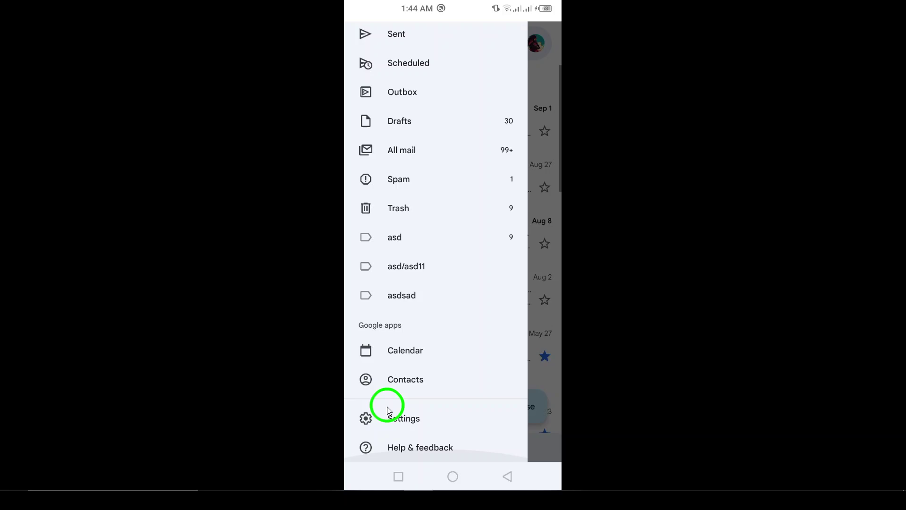
click(387, 416)
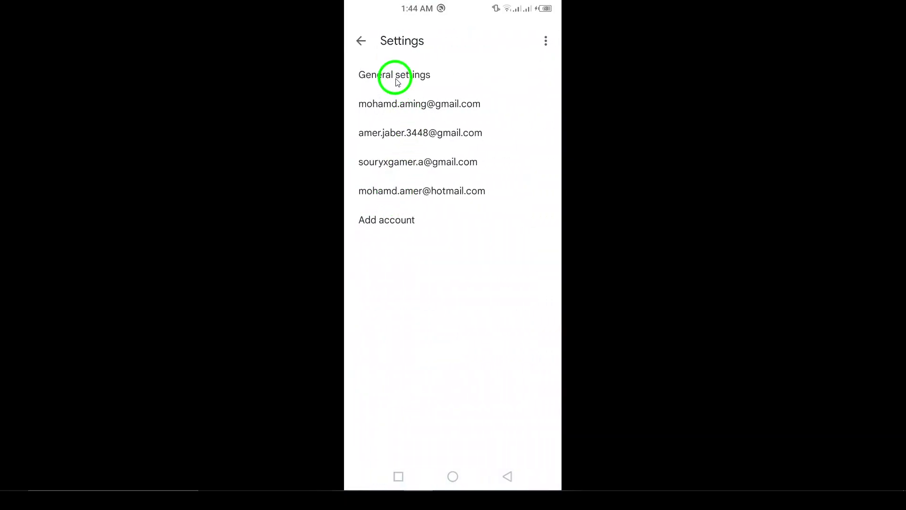
click(398, 110)
scroll(426, 275, down, 10)
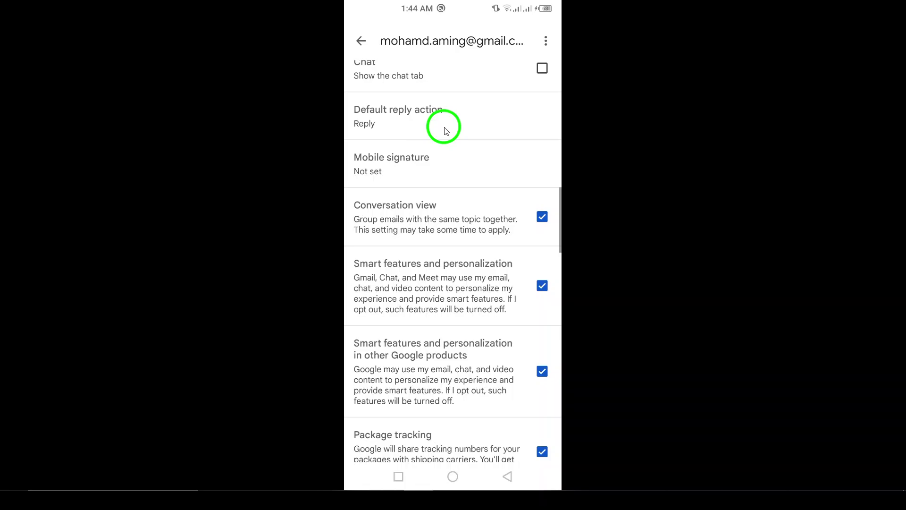
scroll(443, 127, down, 5)
scroll(444, 127, down, 3)
scroll(456, 178, down, 4)
scroll(465, 135, down, 2)
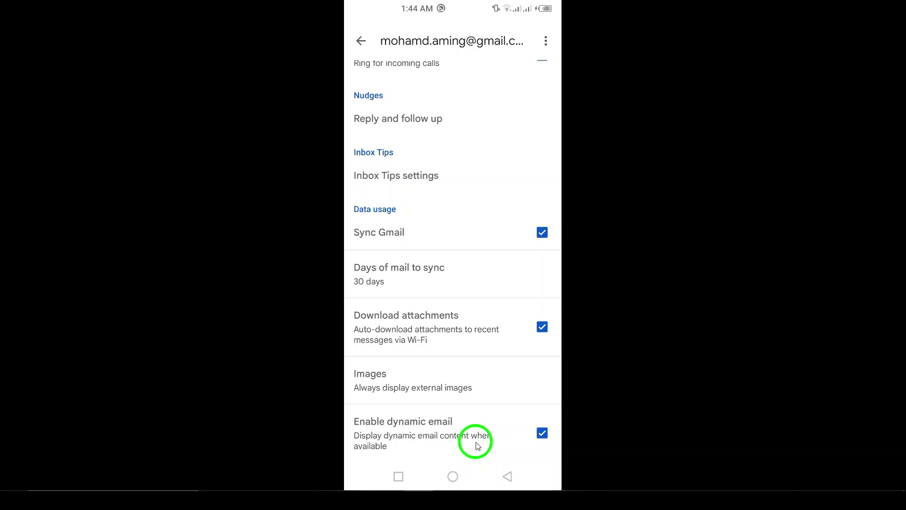
click(438, 468)
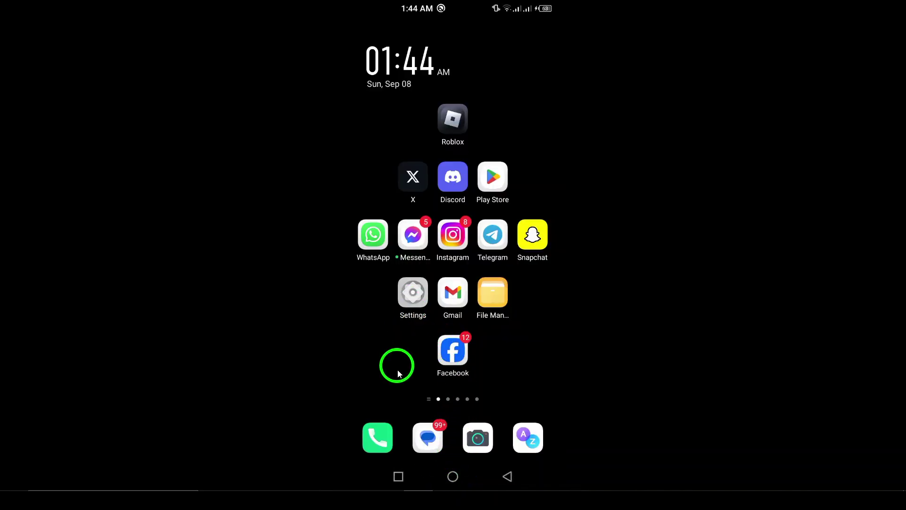
Step: Reopen Gmail's storage page from Recents and back out to the main Settings menu
click(398, 478)
click(367, 284)
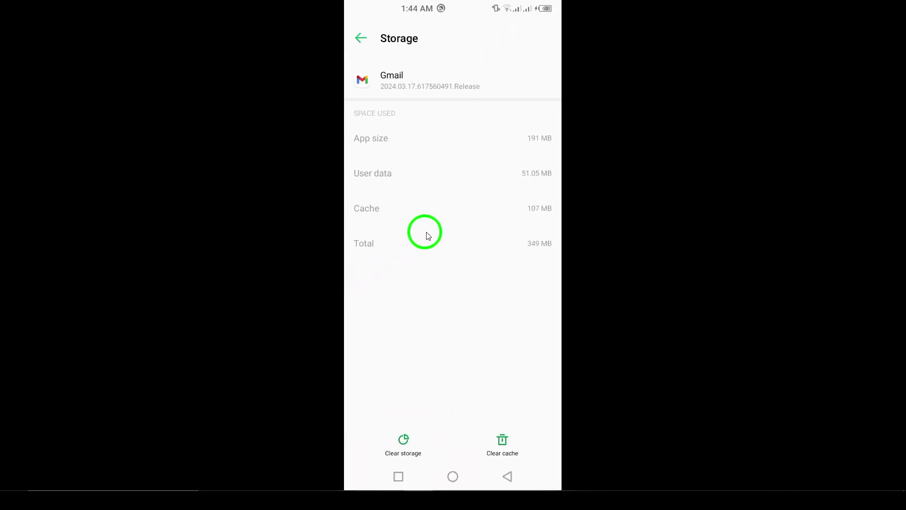
click(507, 476)
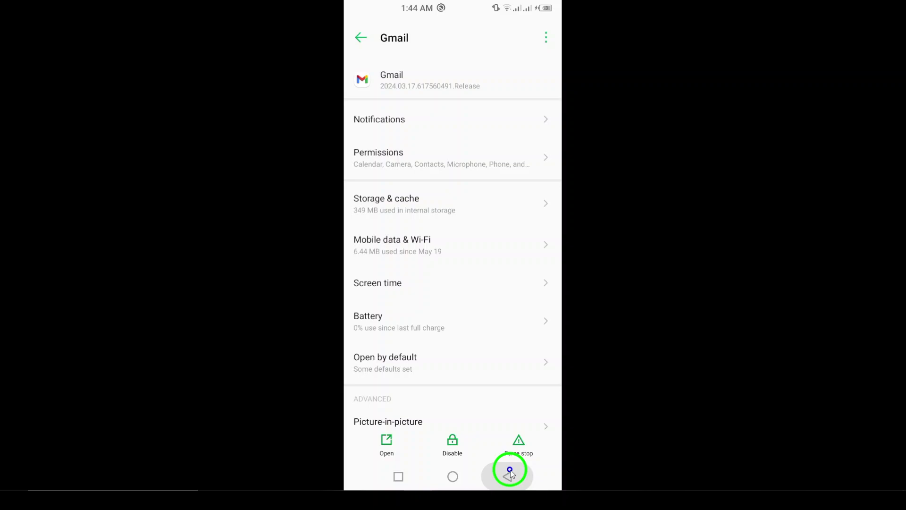
click(510, 473)
click(509, 473)
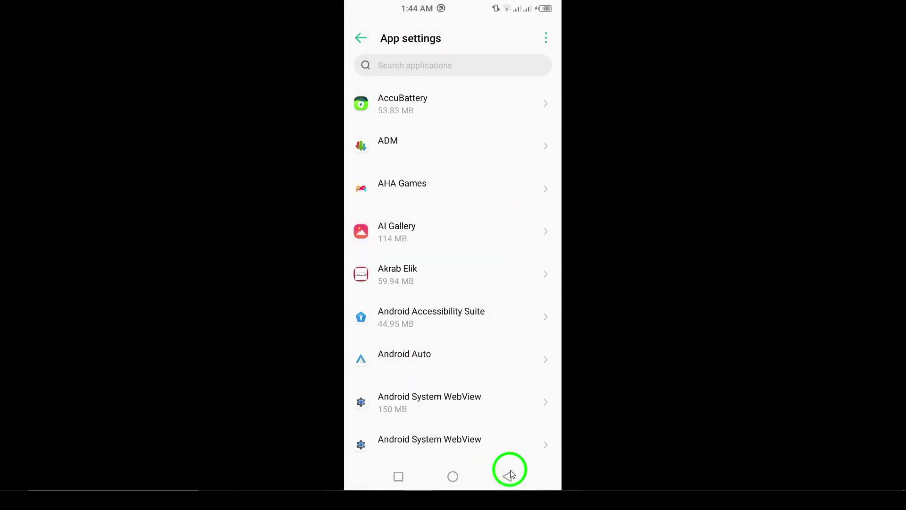
click(510, 475)
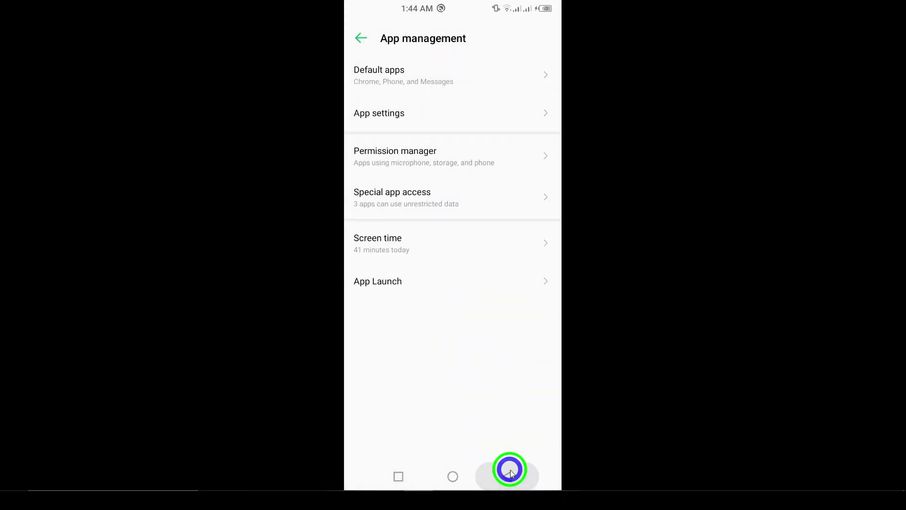
Step: Check System > System update showing XOS v7.1.0, then return to main Settings
click(398, 421)
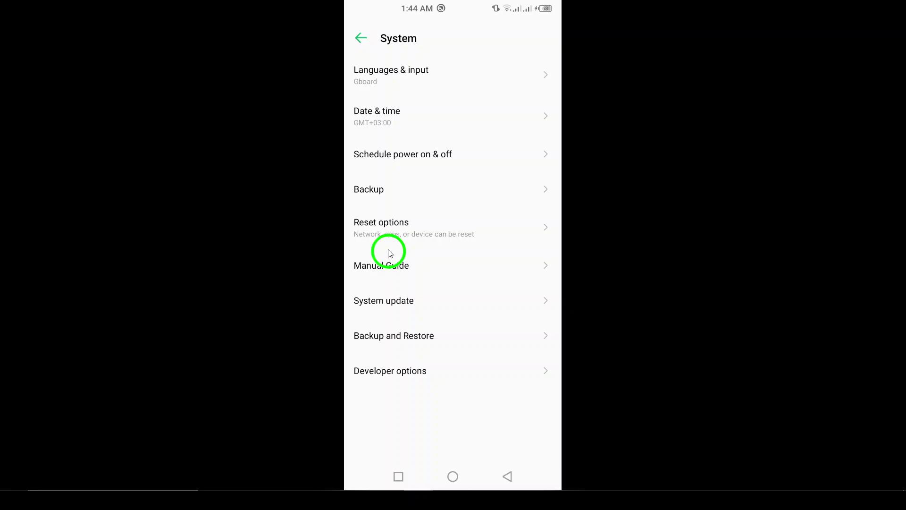
click(369, 305)
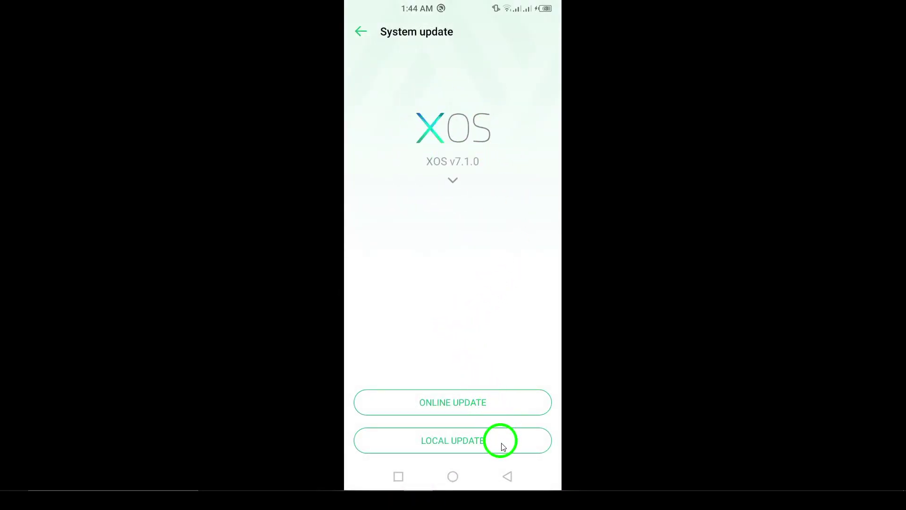
click(509, 476)
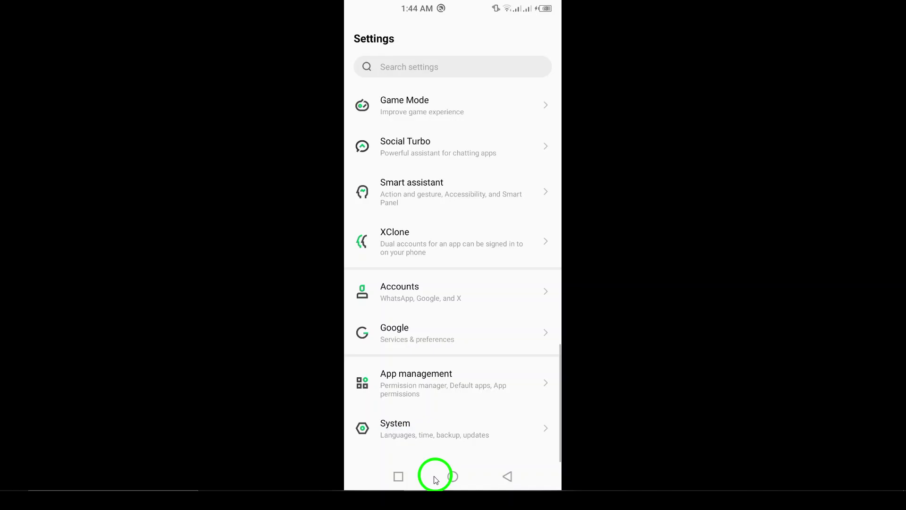